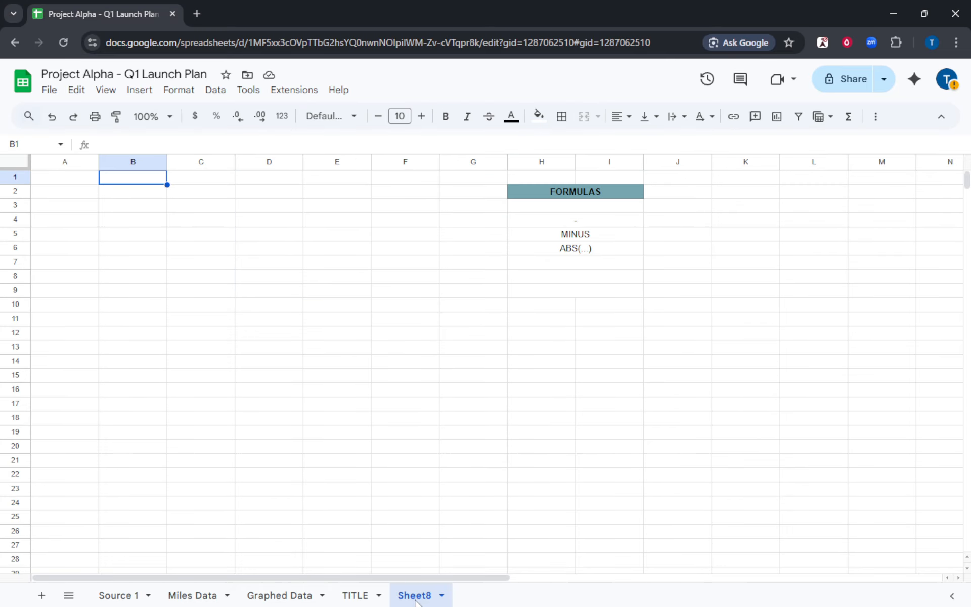
Enter 55 in A1 and 34 in B1 on Sheet8, then begin editing C1.
left_click(315, 282)
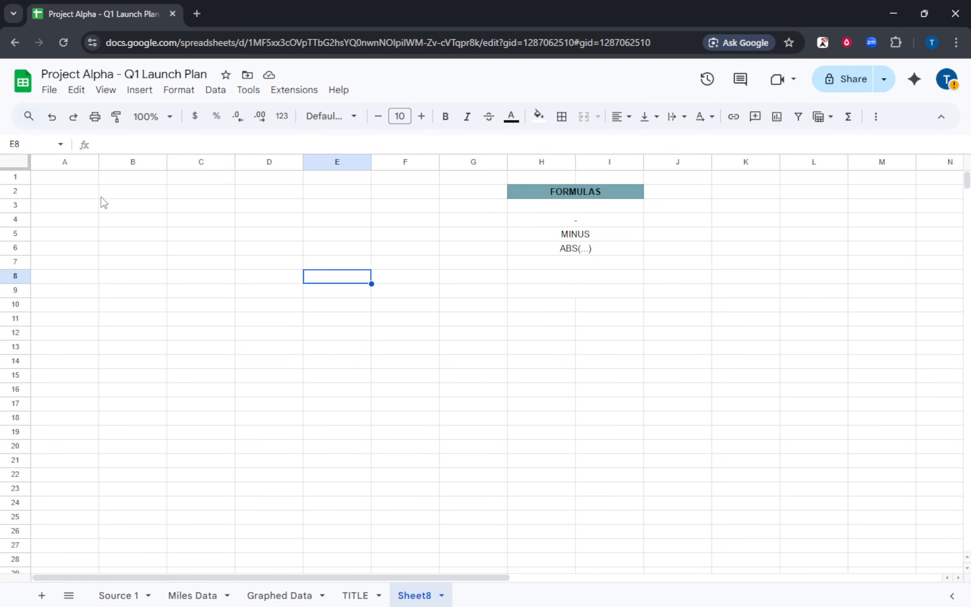
left_click(72, 183)
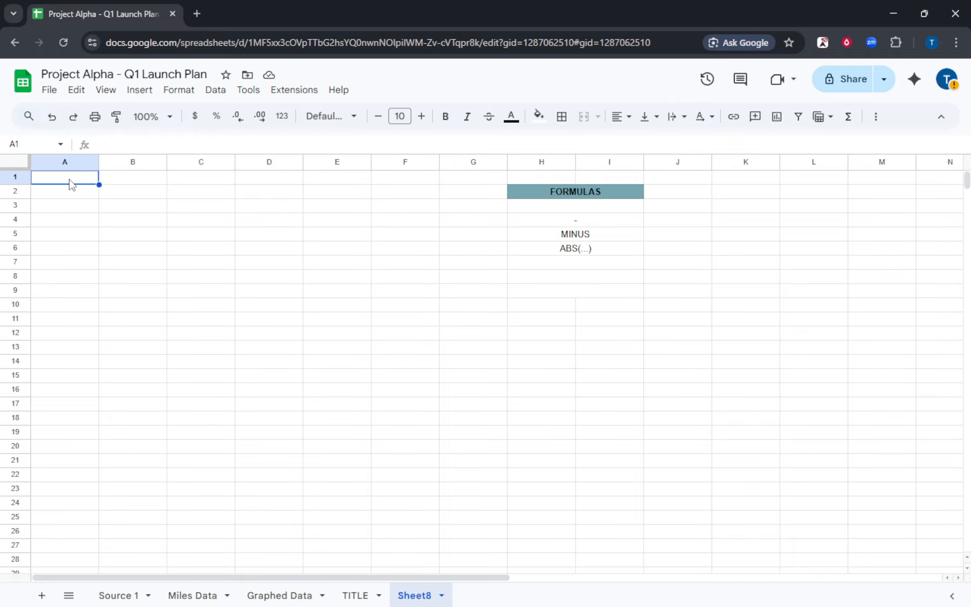
type("55")
left_click(132, 181)
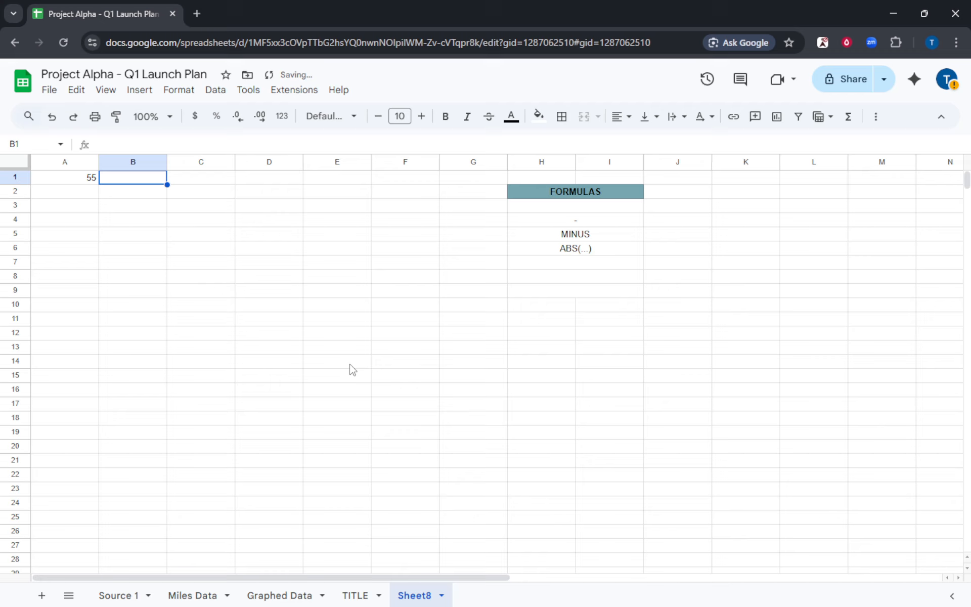
type("34")
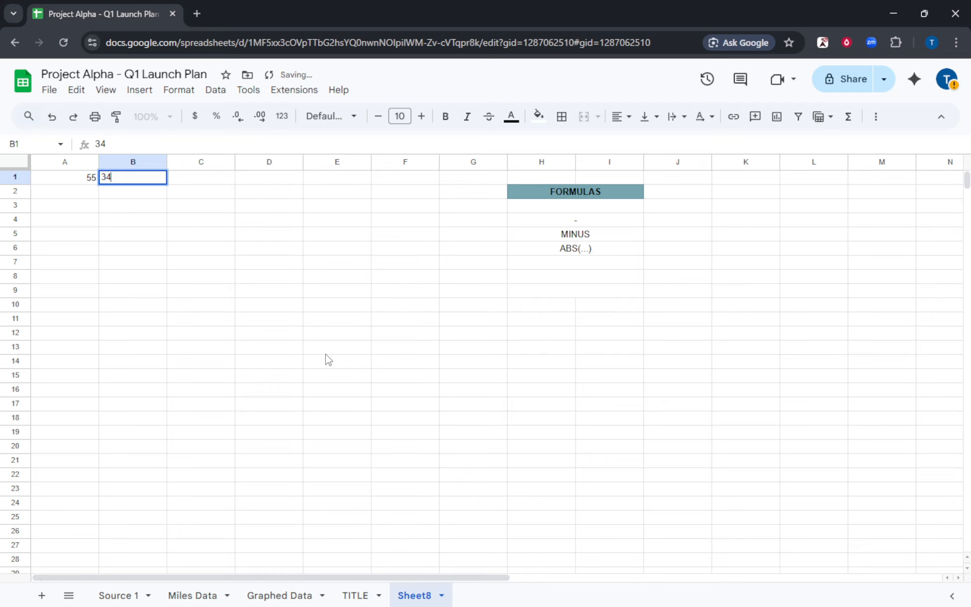
left_click(326, 351)
left_click(196, 179)
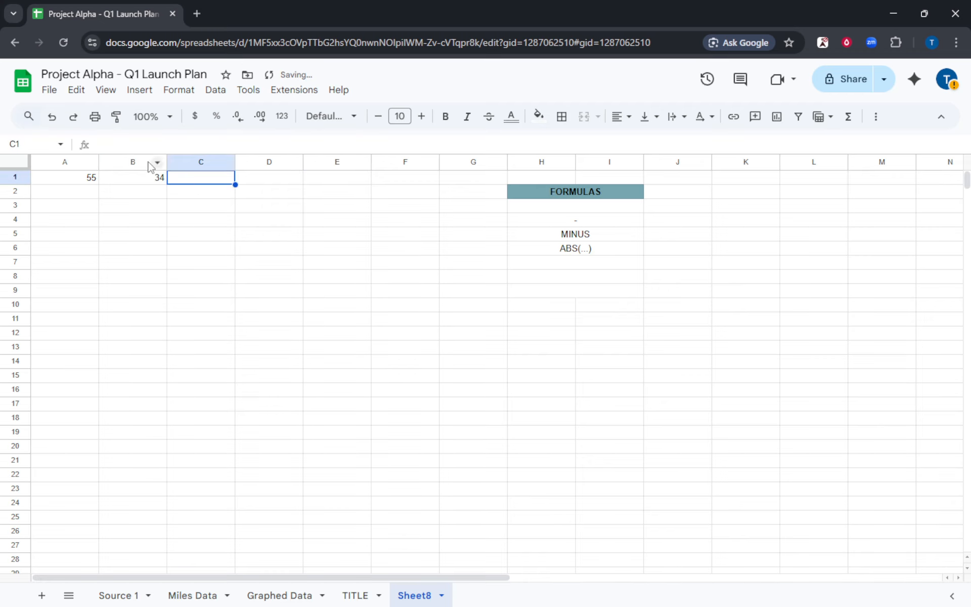
left_click(133, 144)
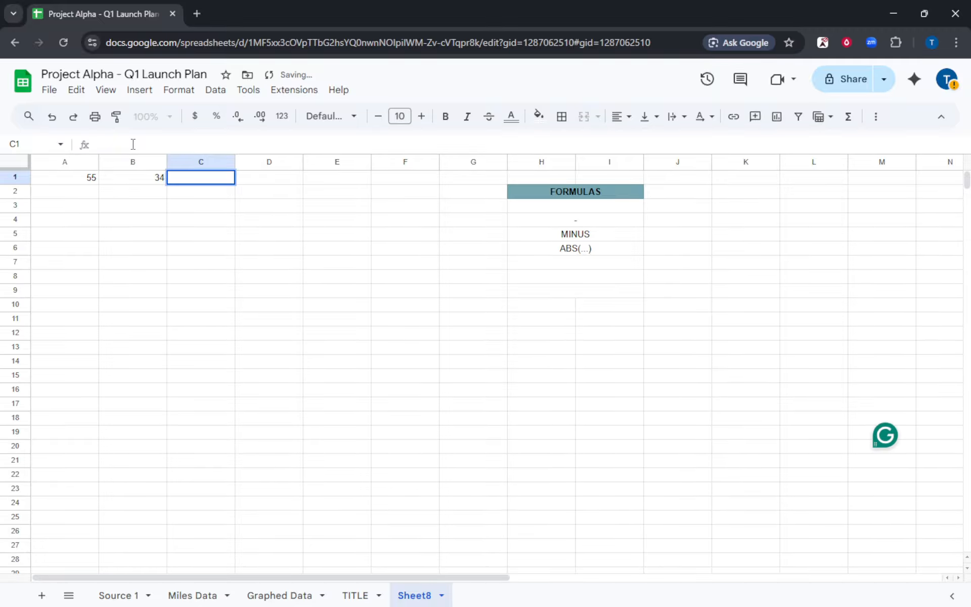
Enter the formula =A1 - B1 in C1 so it shows 21.
type("=")
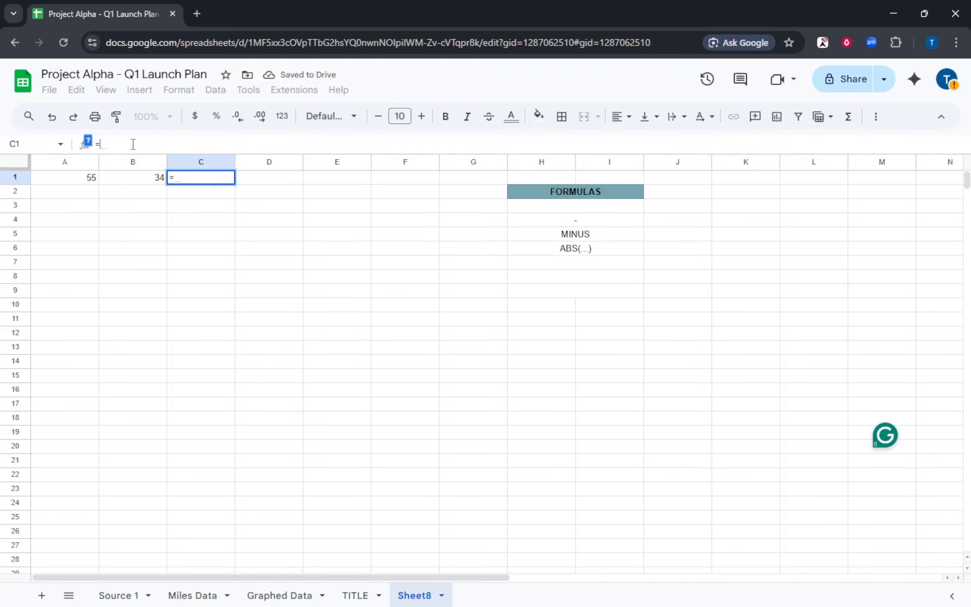
type("a")
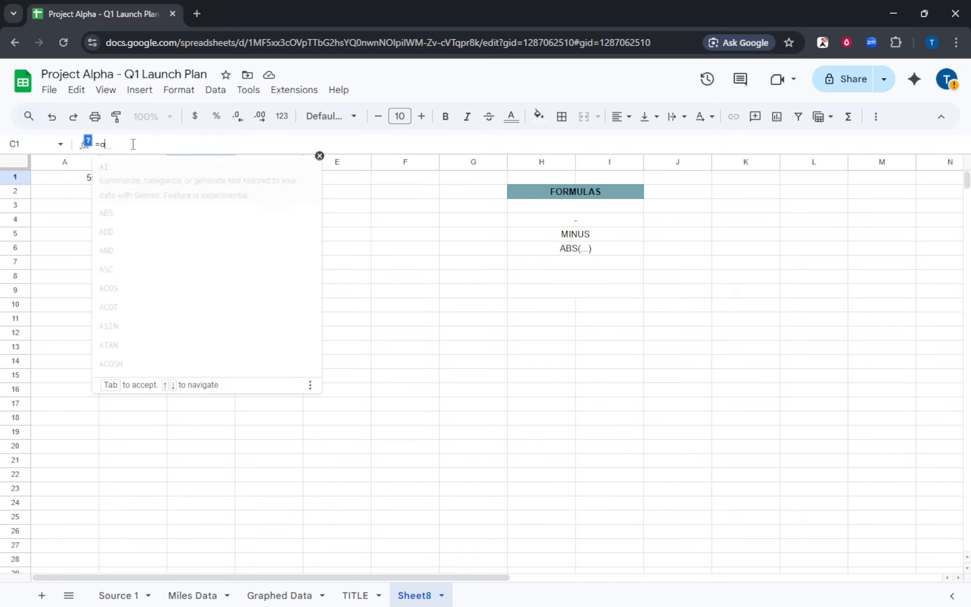
key("BackSpace")
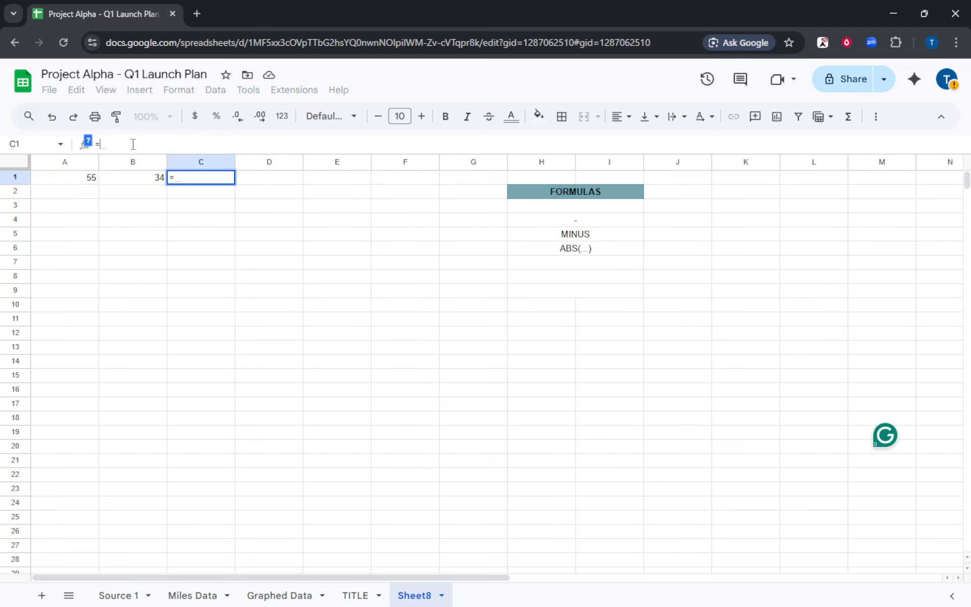
type("A1")
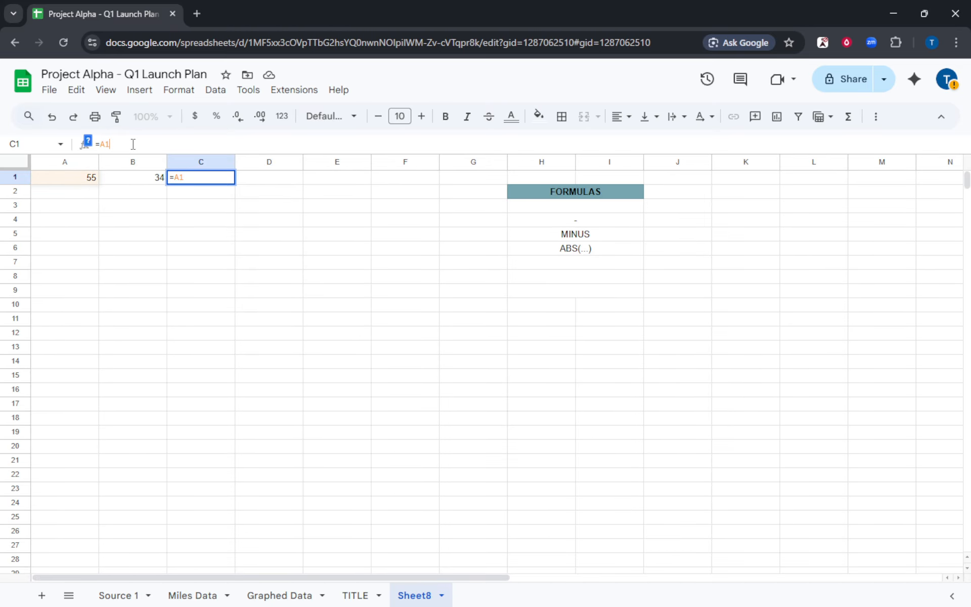
type(" - ")
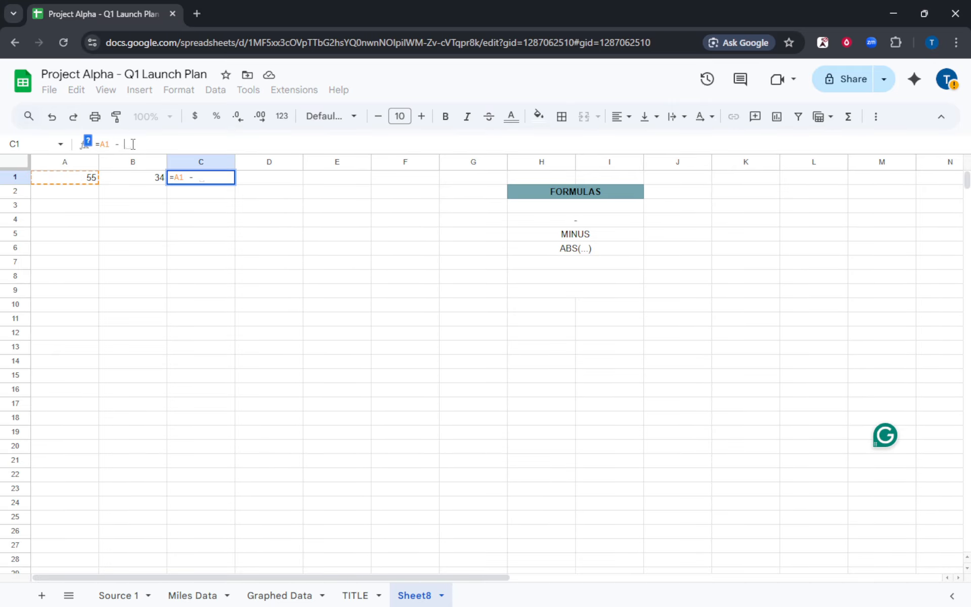
type("B1")
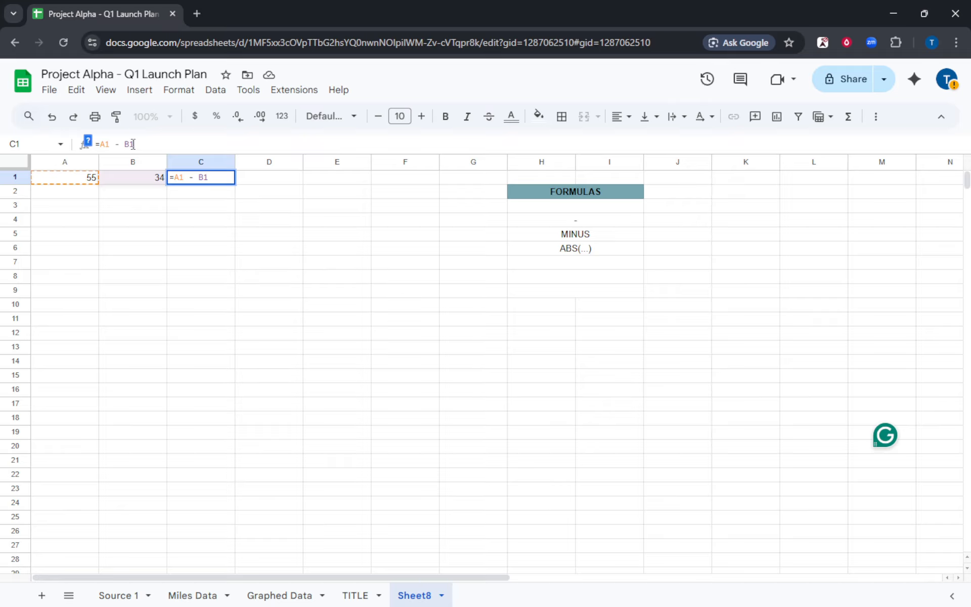
key("Return")
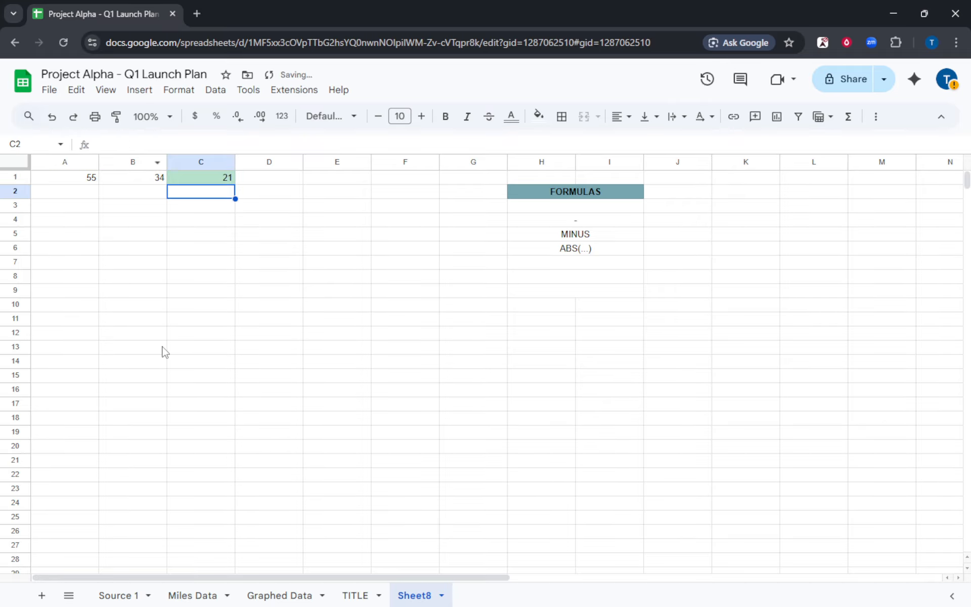
left_click(227, 319)
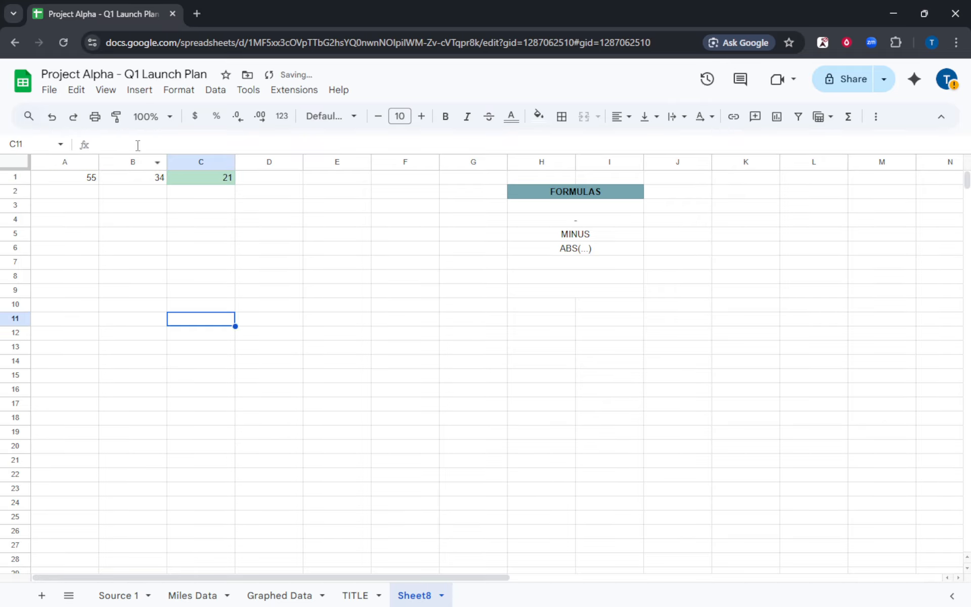
Rewrite C1's formula as =MINUS(A1,B1).
left_click(196, 176)
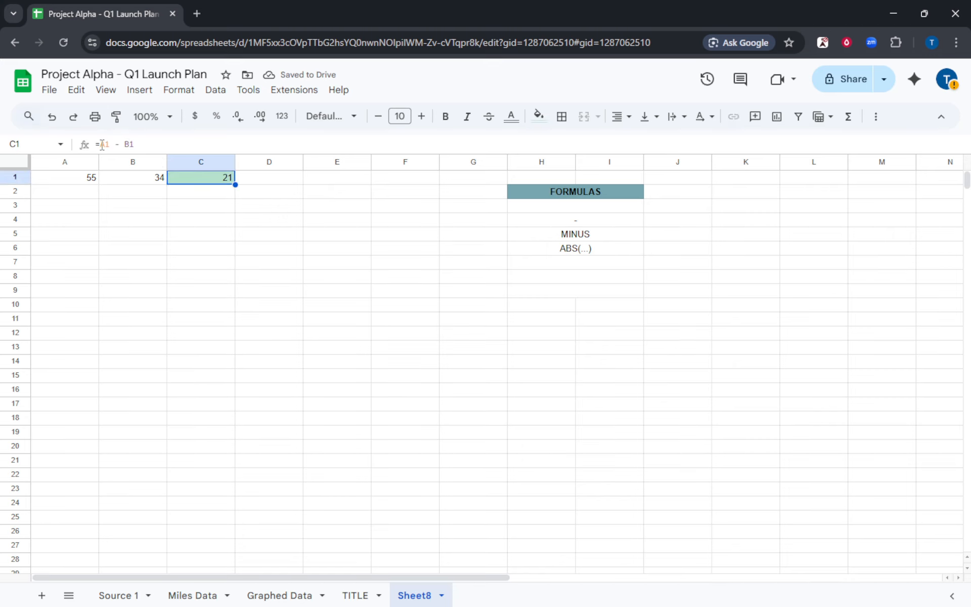
left_click_drag(102, 145, 151, 145)
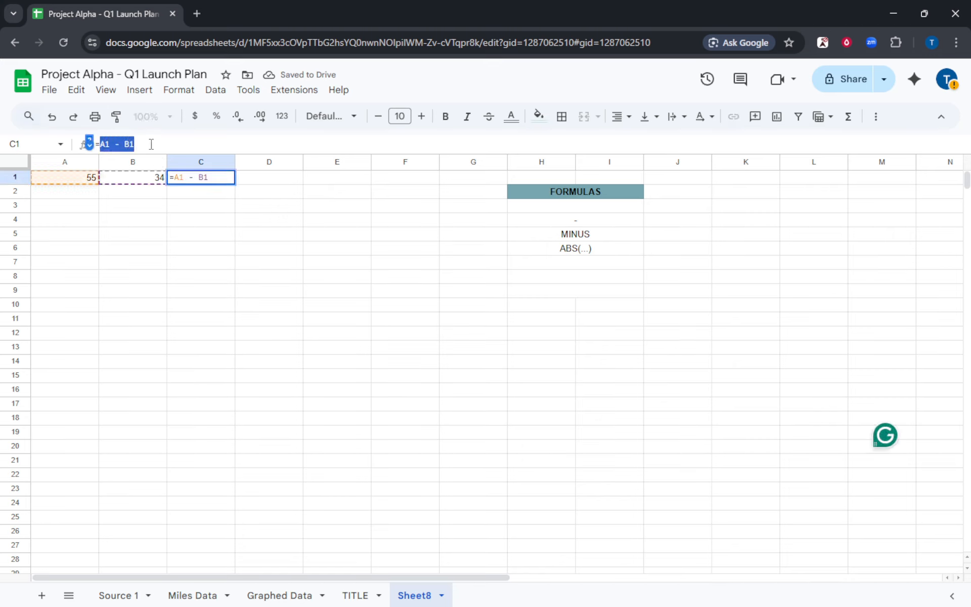
type("MINUS")
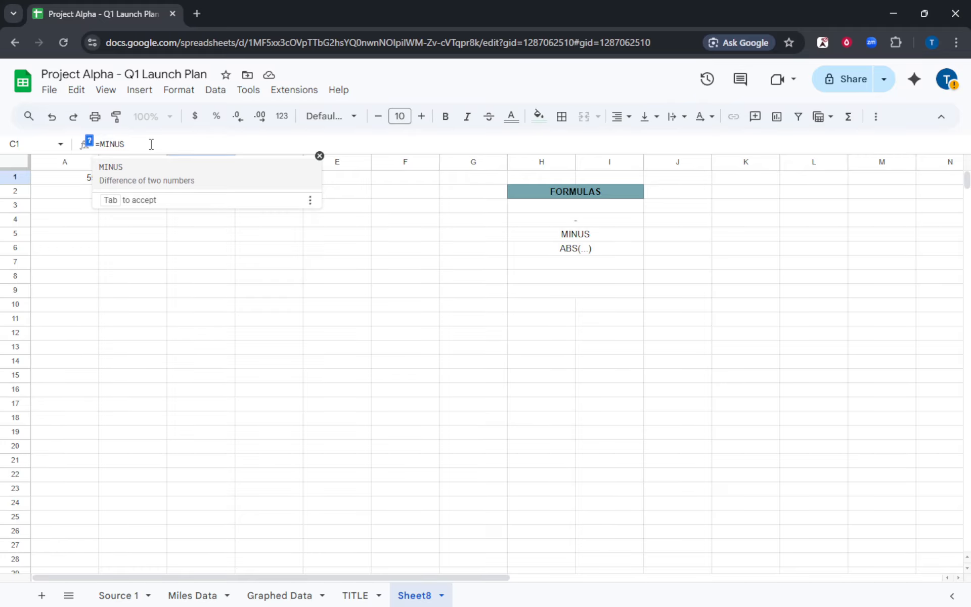
type("(A")
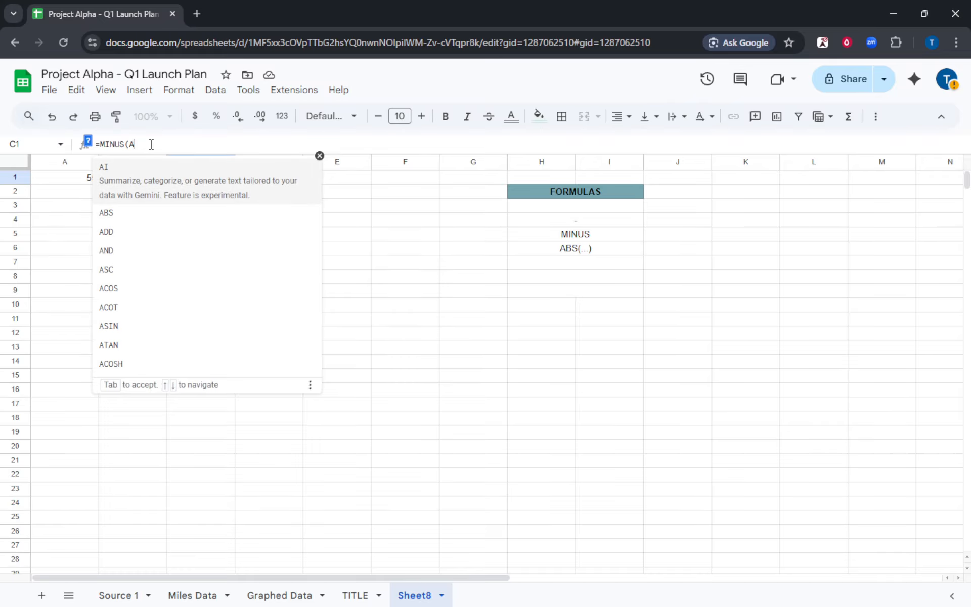
type("1")
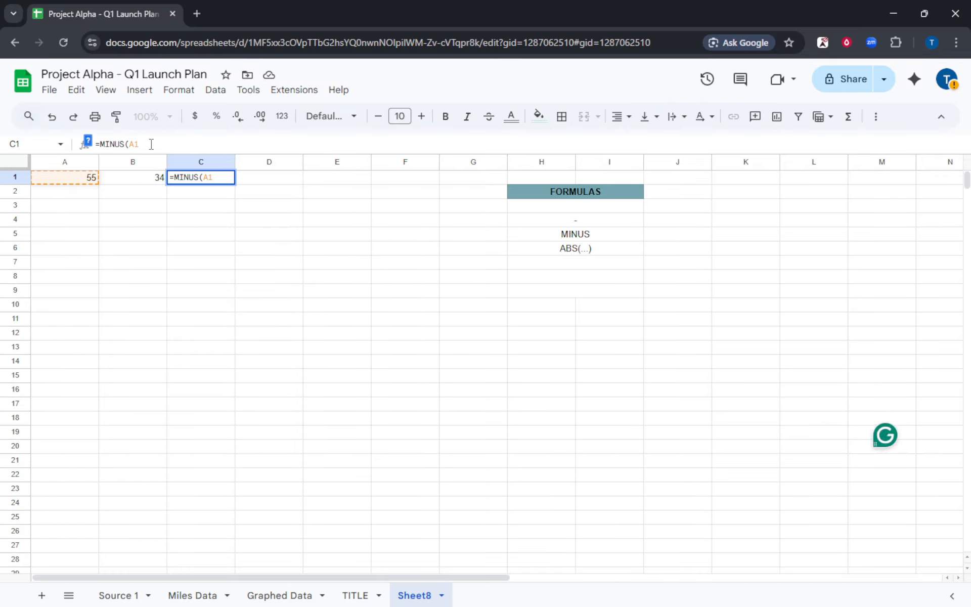
type(",B1")
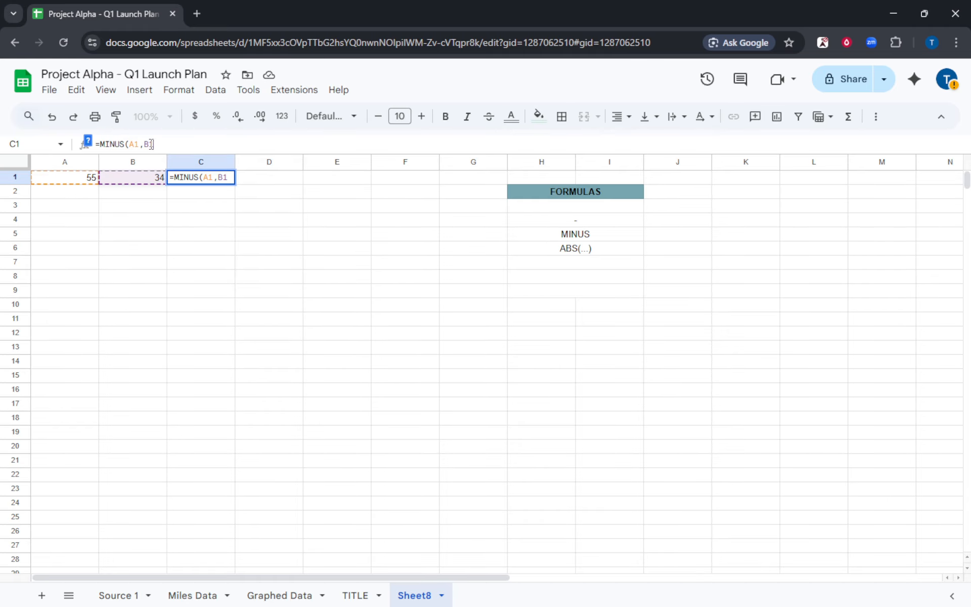
type(")")
key("Return")
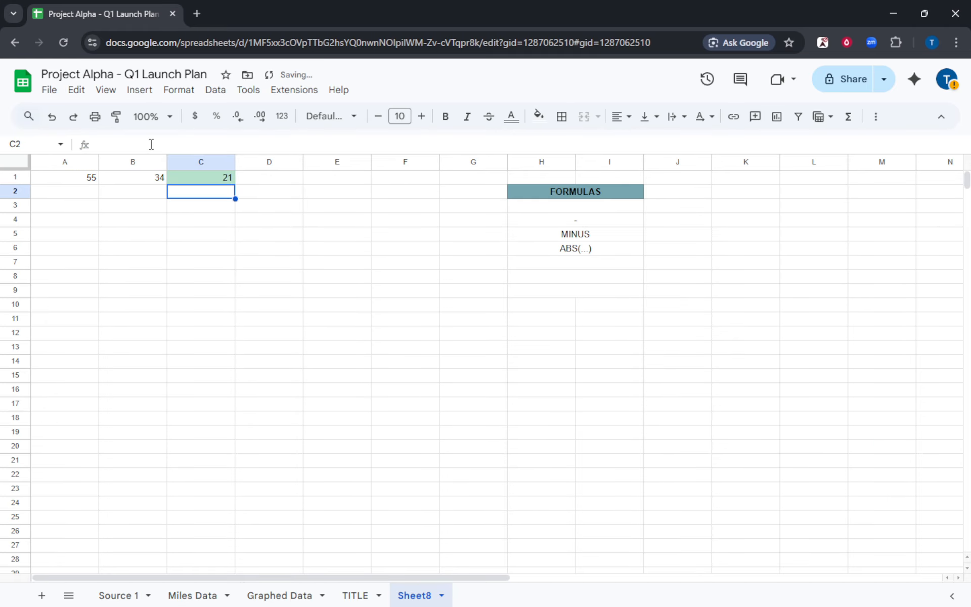
Clear the MINUS formula from C1, leaving it empty.
left_click(268, 253)
left_click(215, 181)
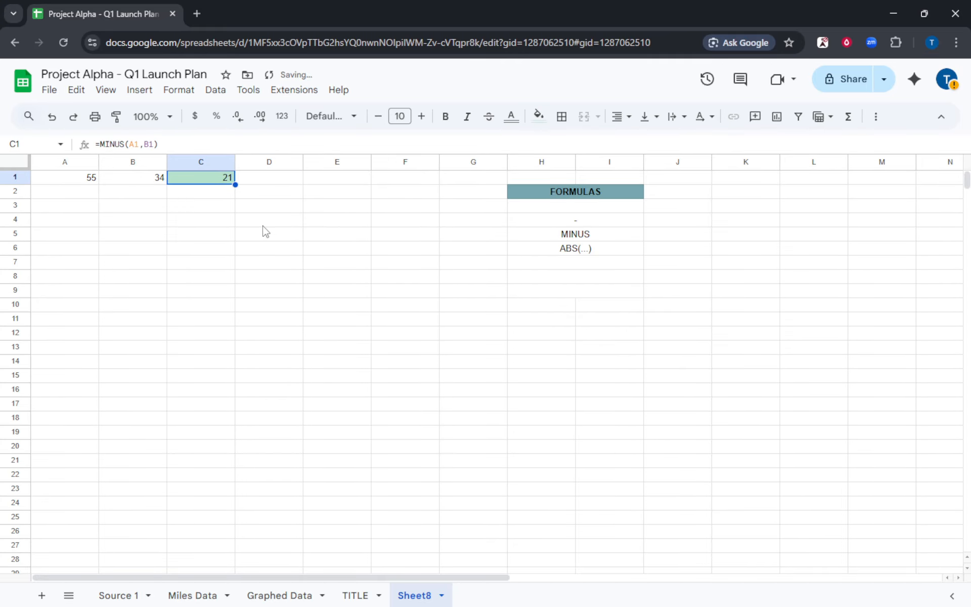
key("Delete")
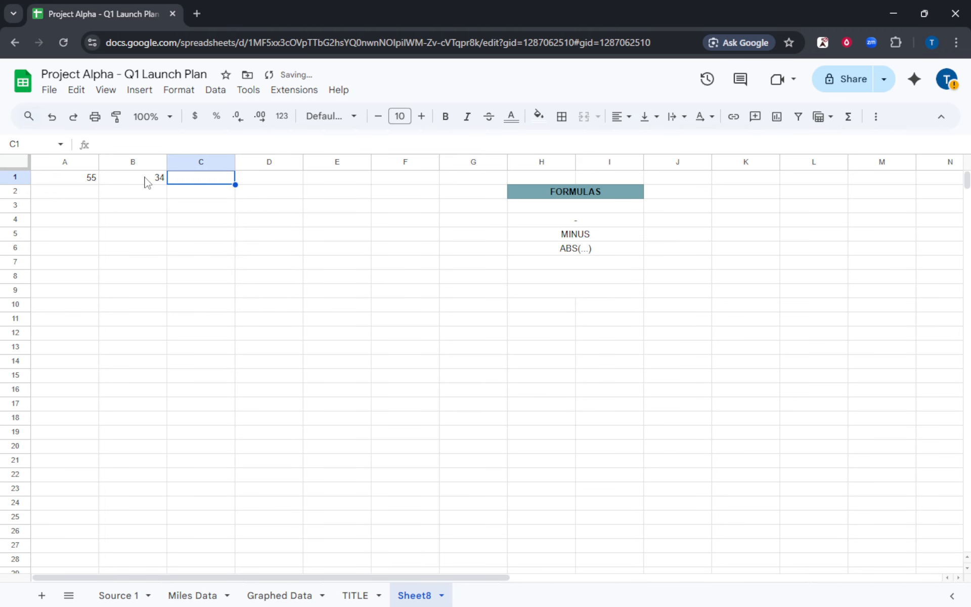
left_click(147, 181)
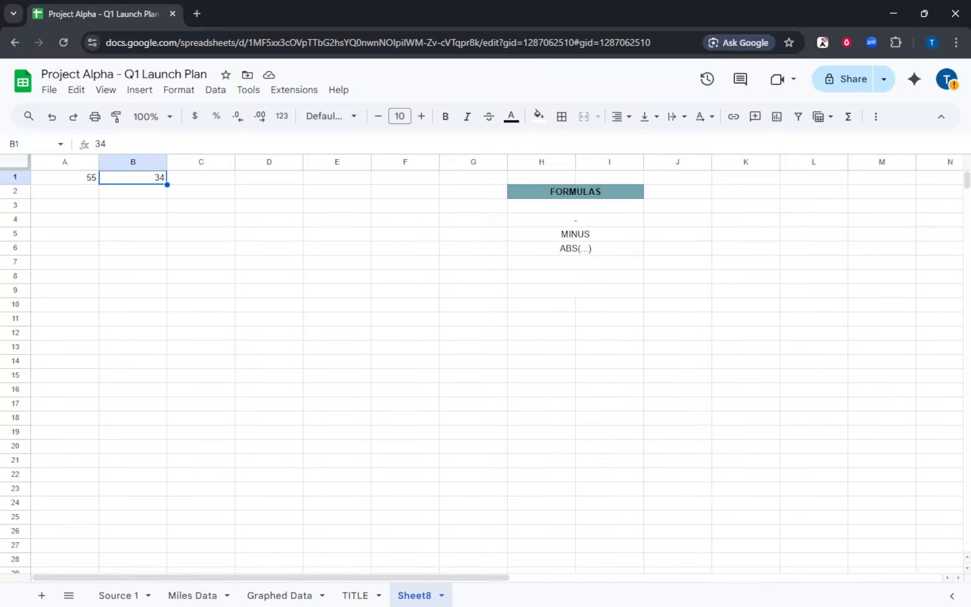
left_click_drag(317, 306, 314, 292)
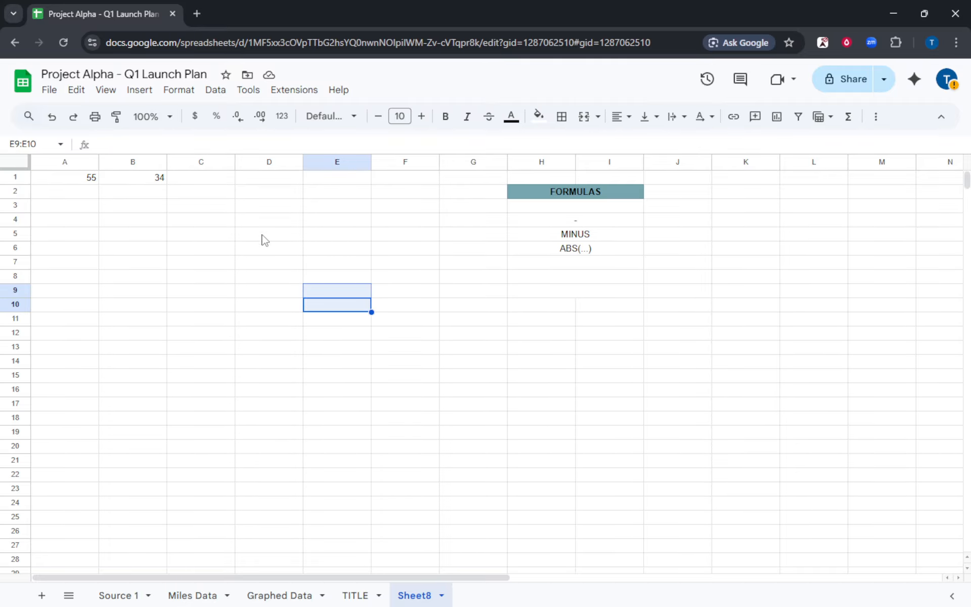
left_click_drag(203, 179, 217, 335)
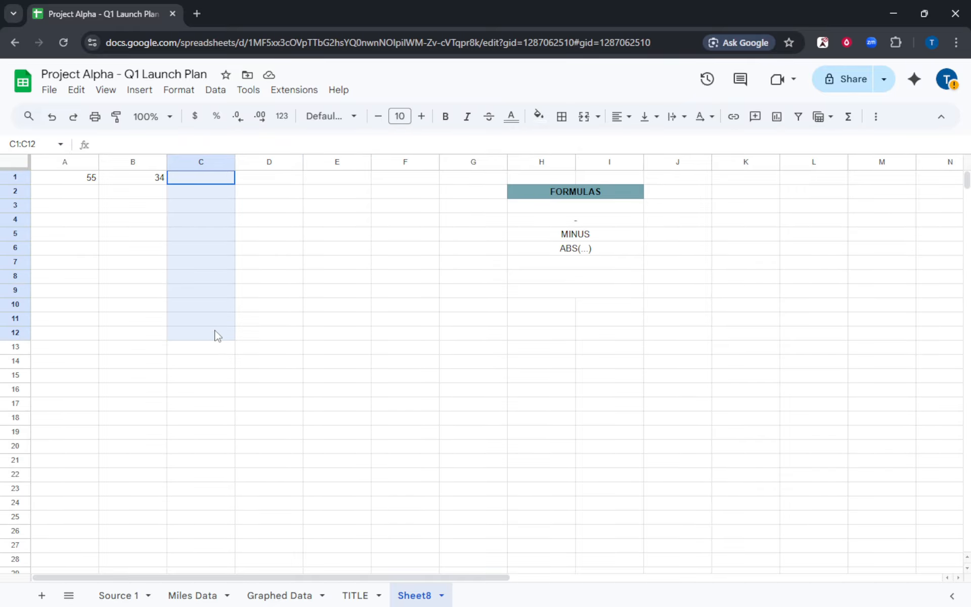
right_click(209, 302)
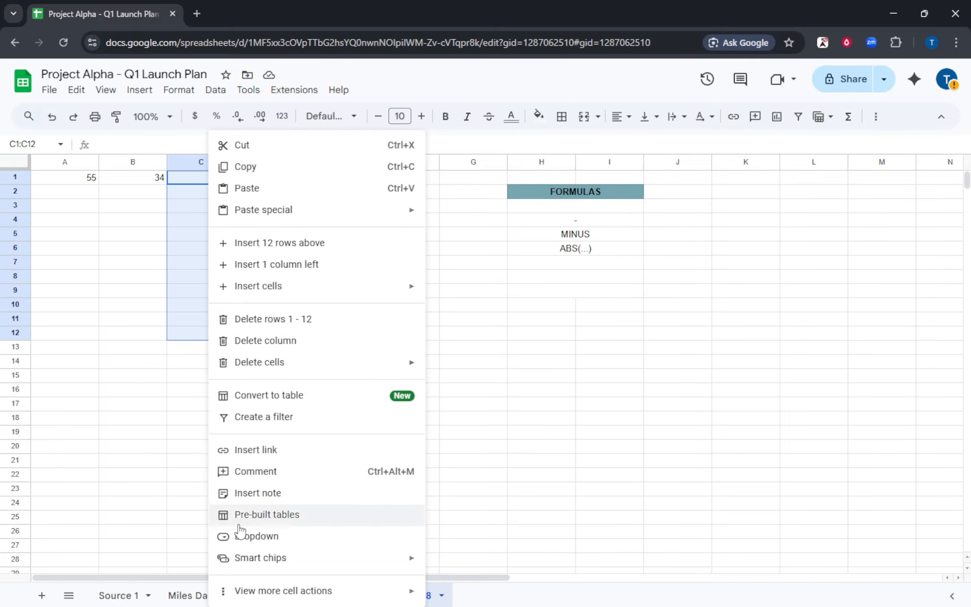
mouse_move(293, 591)
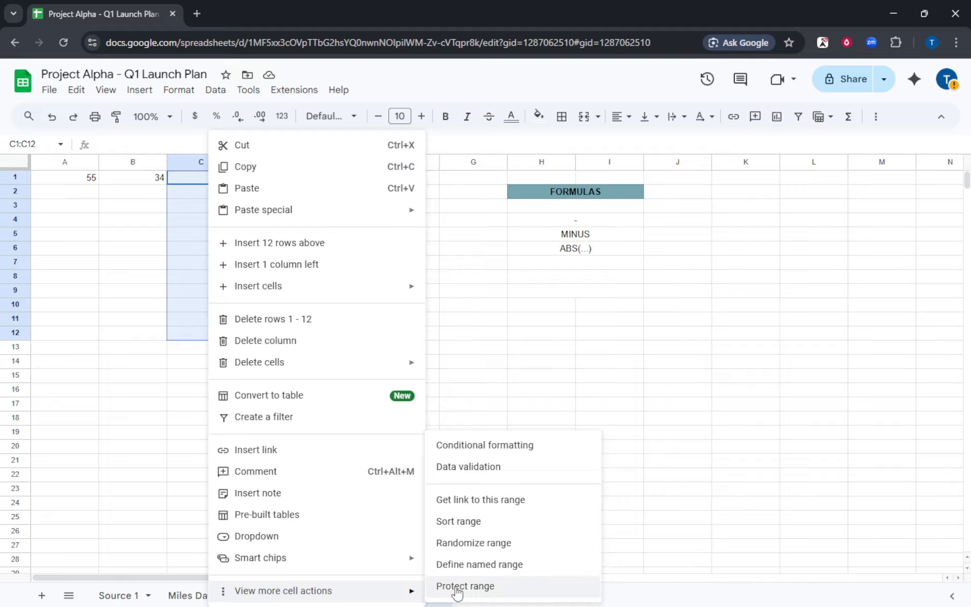
left_click(487, 446)
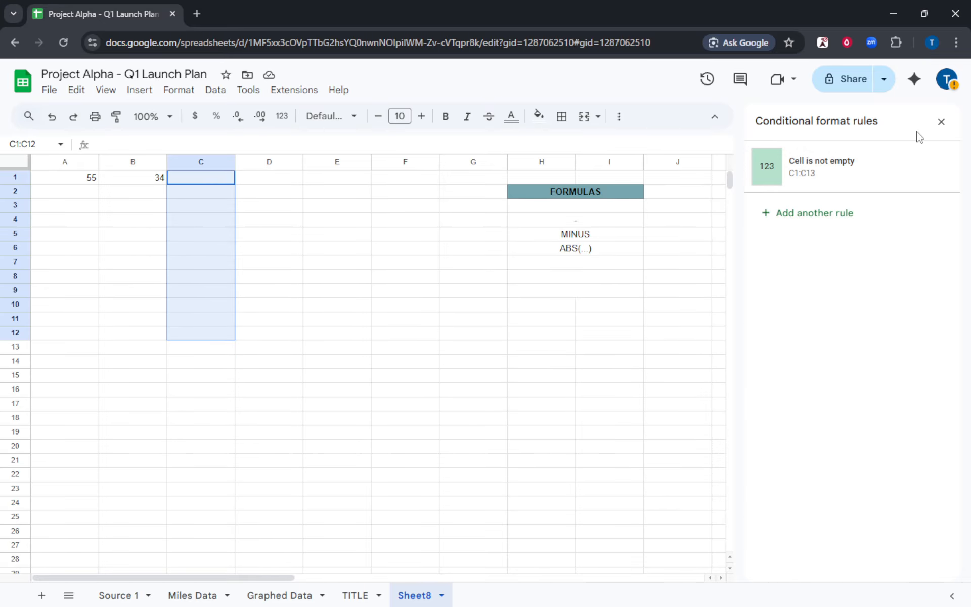
left_click(941, 122)
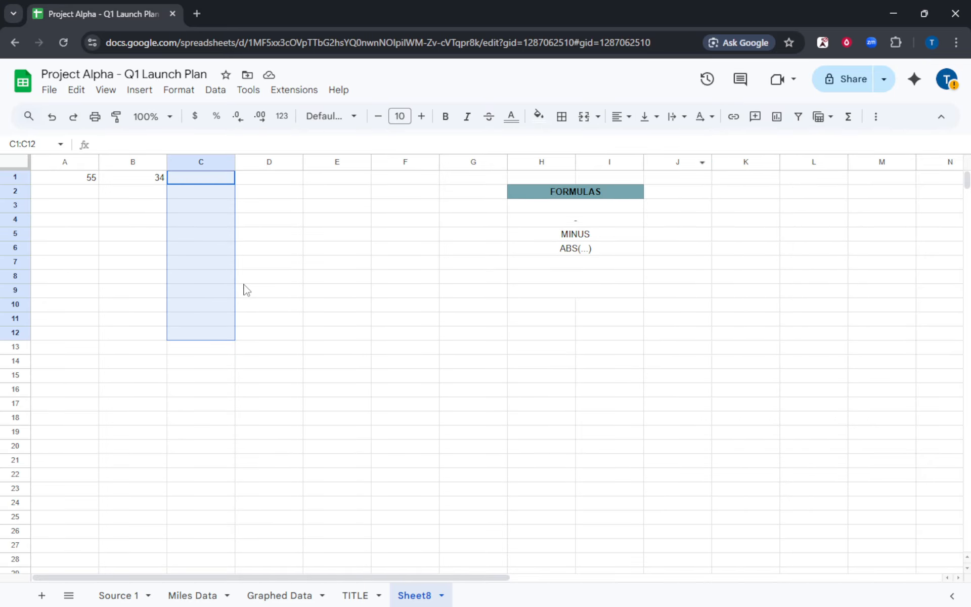
left_click(301, 318)
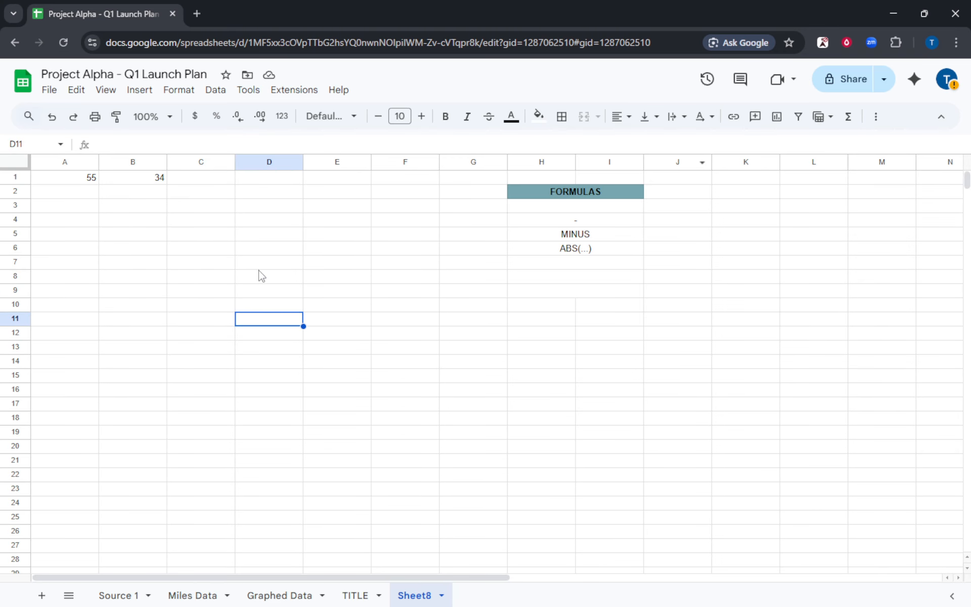
Replace B1's value 34 with 75.
left_click(202, 181)
left_click(146, 180)
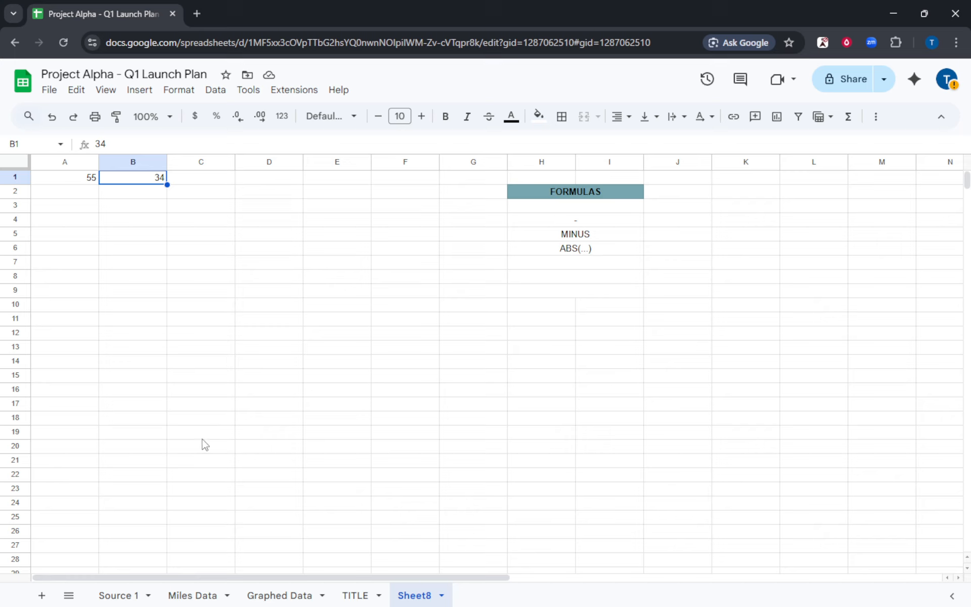
type("75")
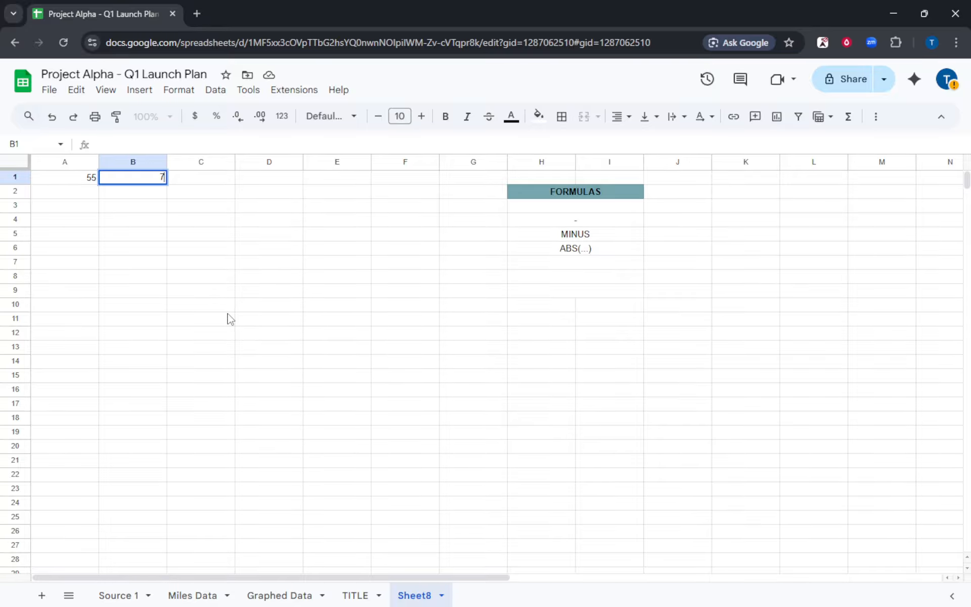
left_click(239, 349)
Enter the negative number -123 in D1.
left_click(272, 178)
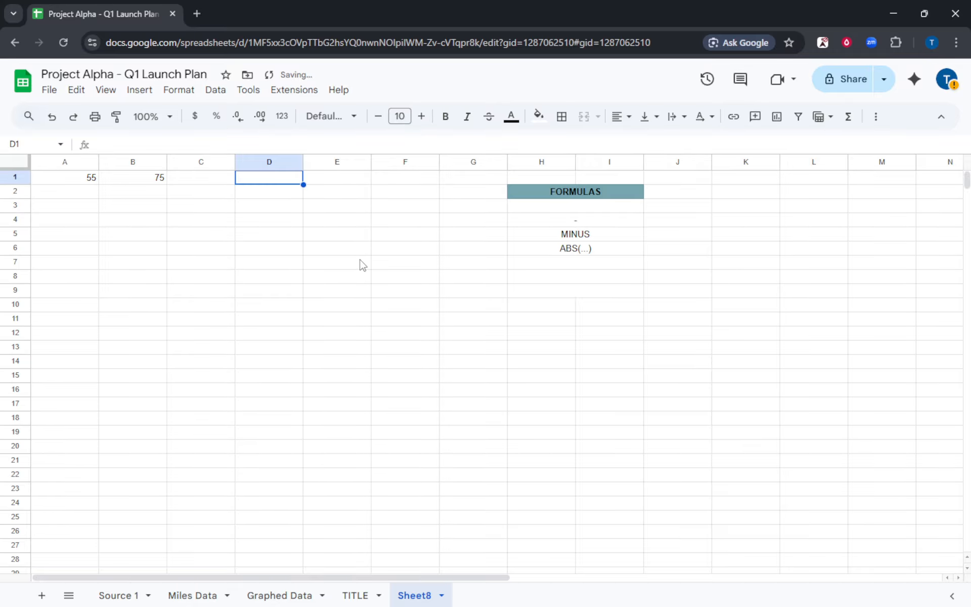
type("=")
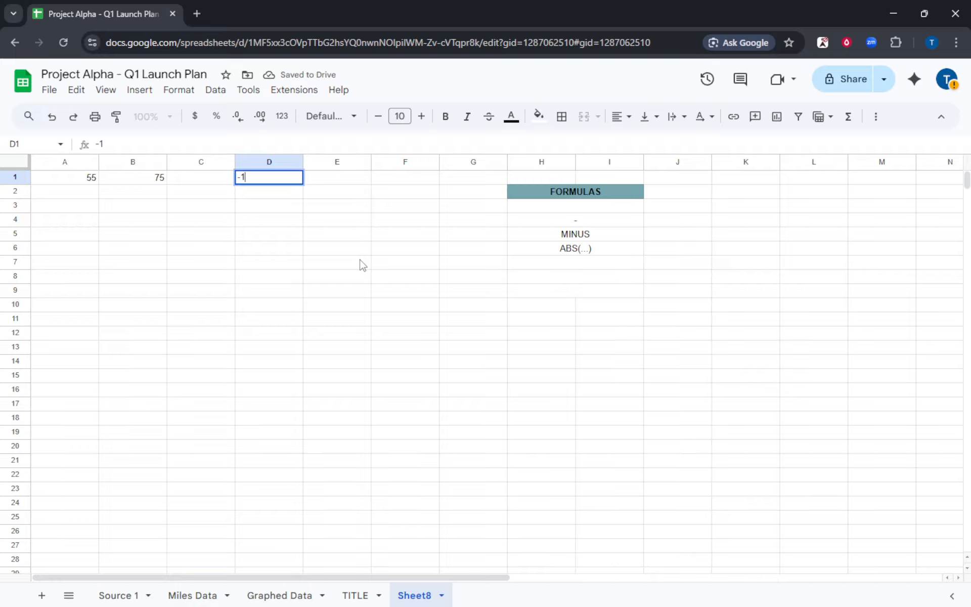
type("123")
left_click(344, 363)
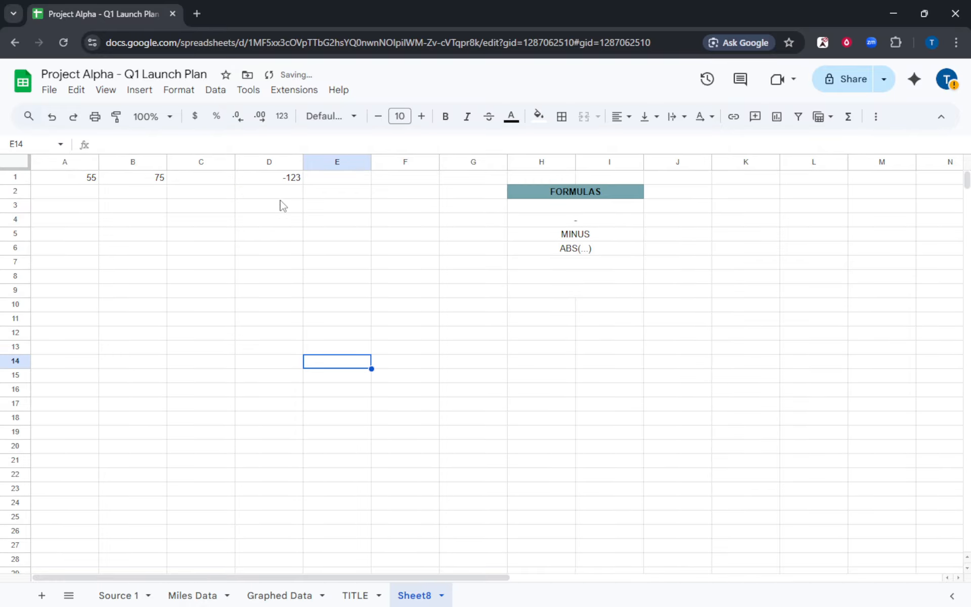
left_click(273, 179)
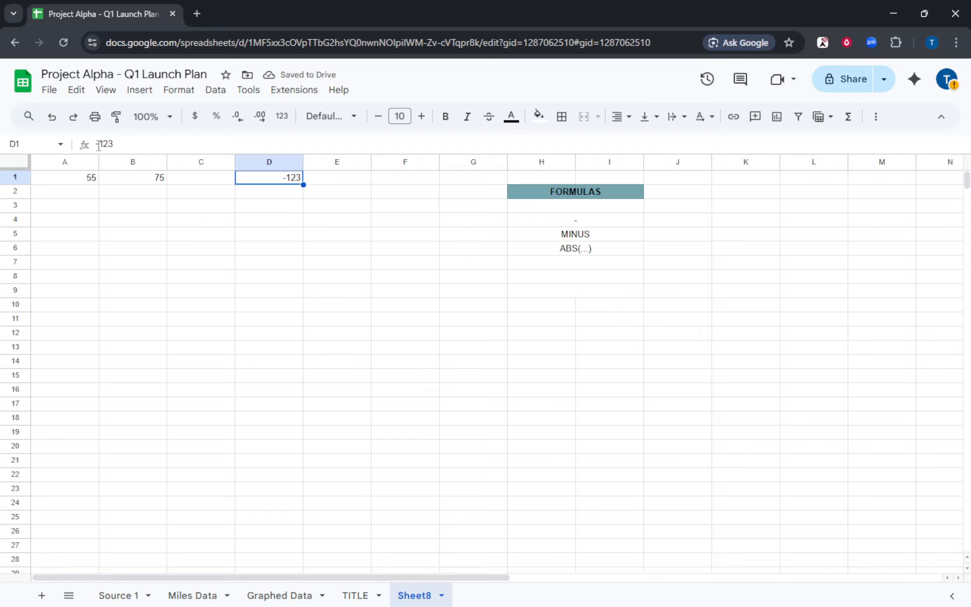
Prefix D1's -123 with an apostrophe so it is stored as text.
left_click(98, 146)
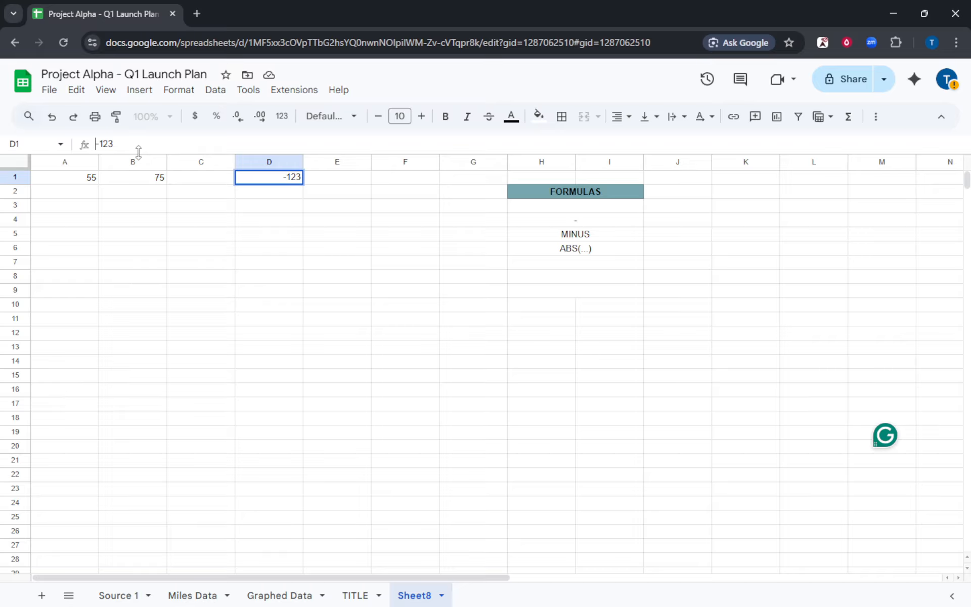
type("'")
key("Return")
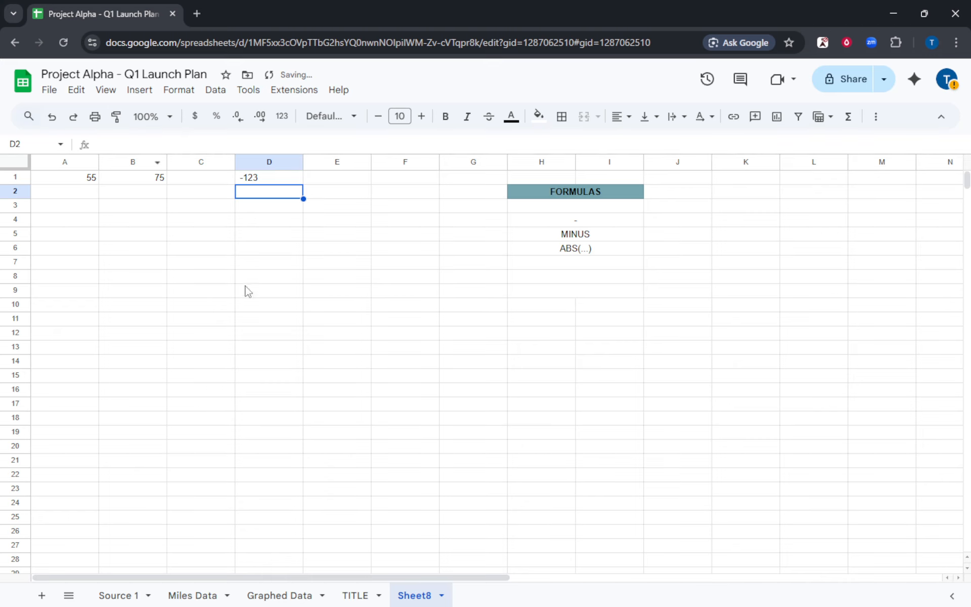
left_click_drag(273, 360, 275, 373)
left_click(253, 180)
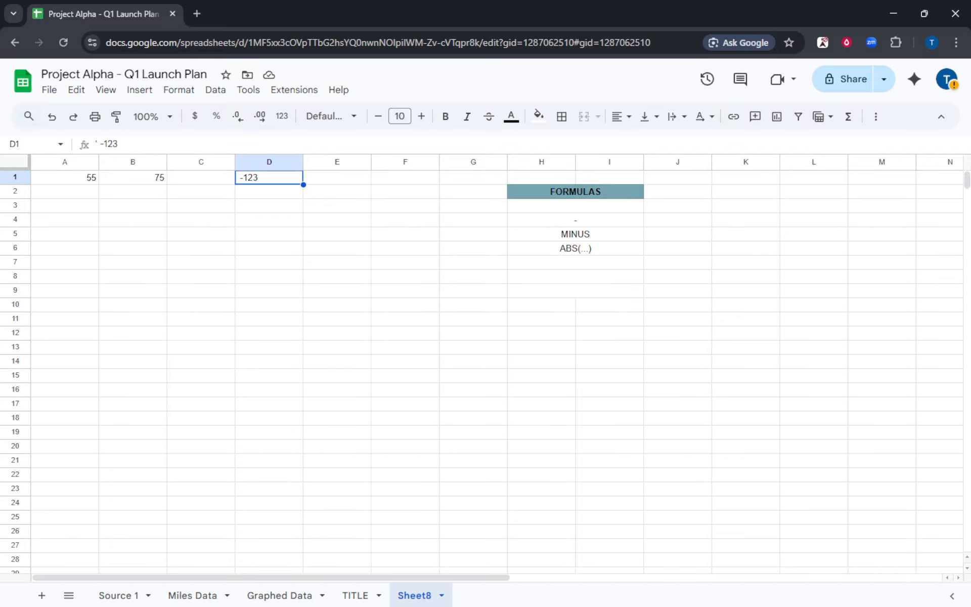
left_click(290, 266)
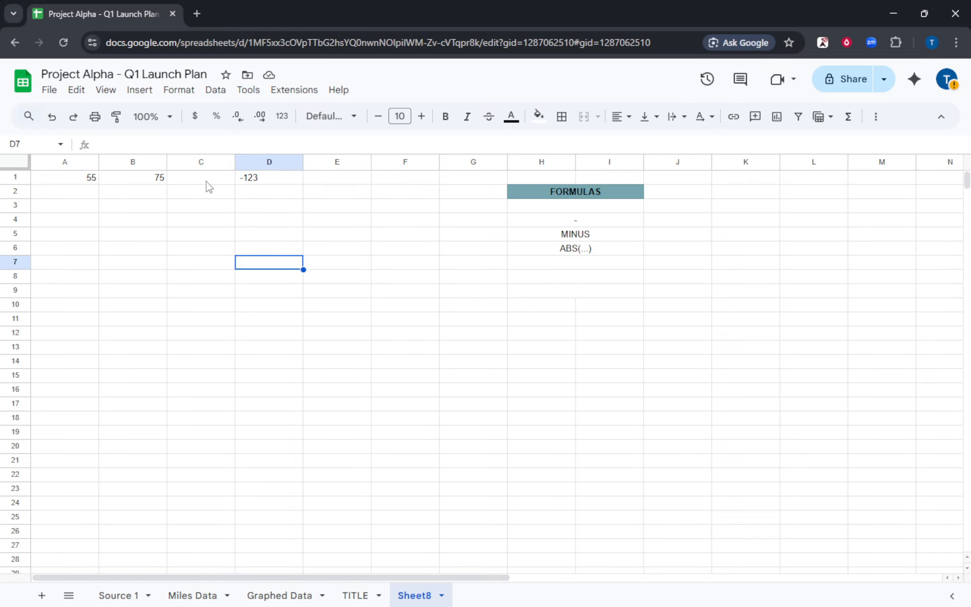
left_click_drag(201, 183, 201, 396)
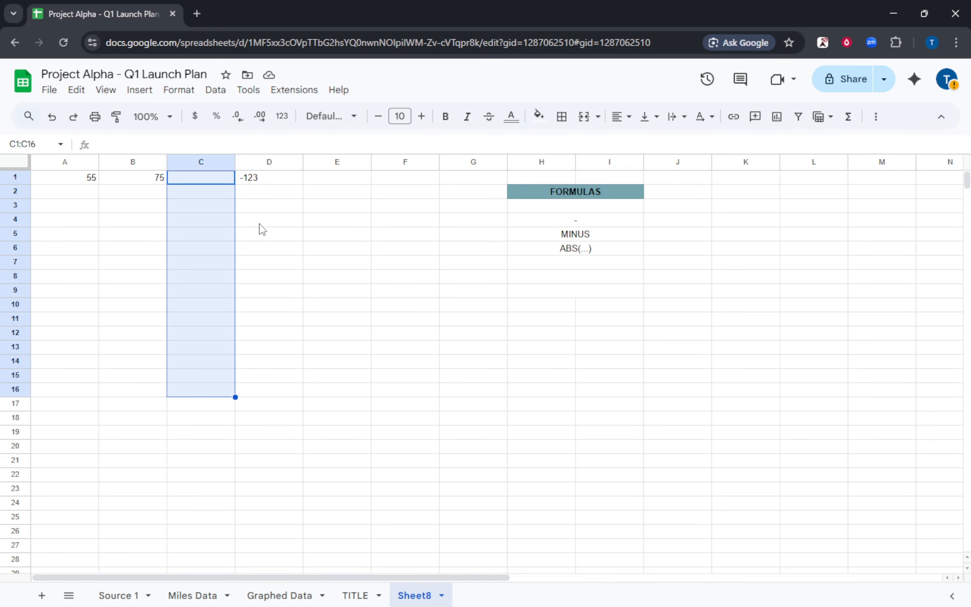